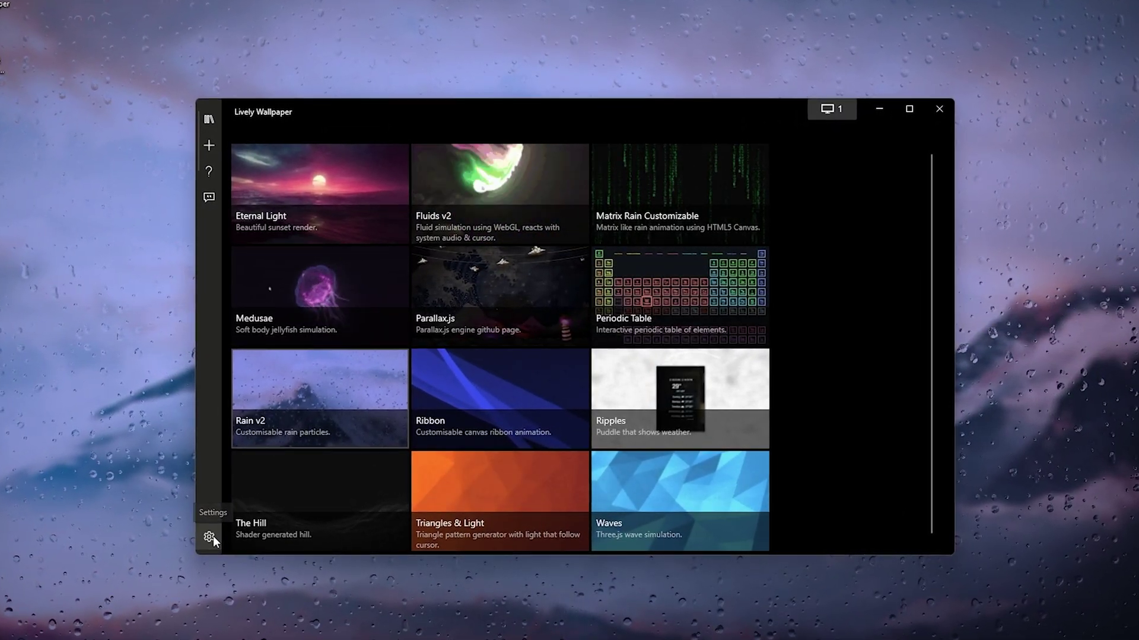
Open Lively's Settings with the sidebar gear icon, leaving the rain-on-glass mountain desktop visible.
{"action": "left_click", "coordinate": [212, 536]}
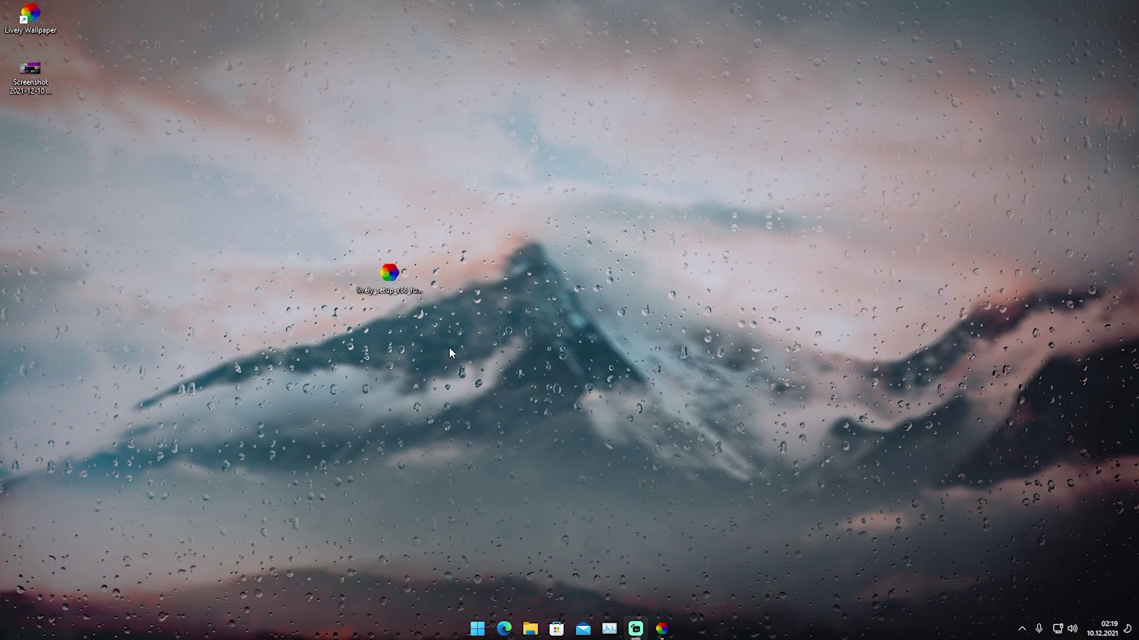
Launch the lively_setup installer, accept the language, and exit at the already-running warning.
{"action": "left_click", "coordinate": [383, 277]}
{"action": "double_click", "coordinate": [384, 279]}
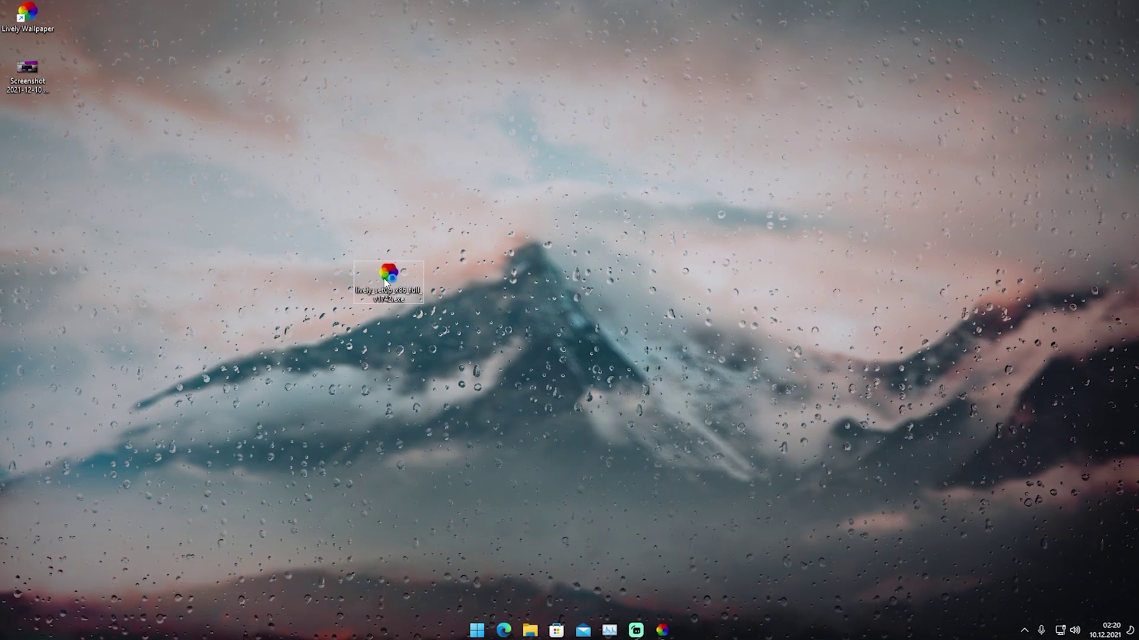
{"action": "left_click", "coordinate": [600, 343]}
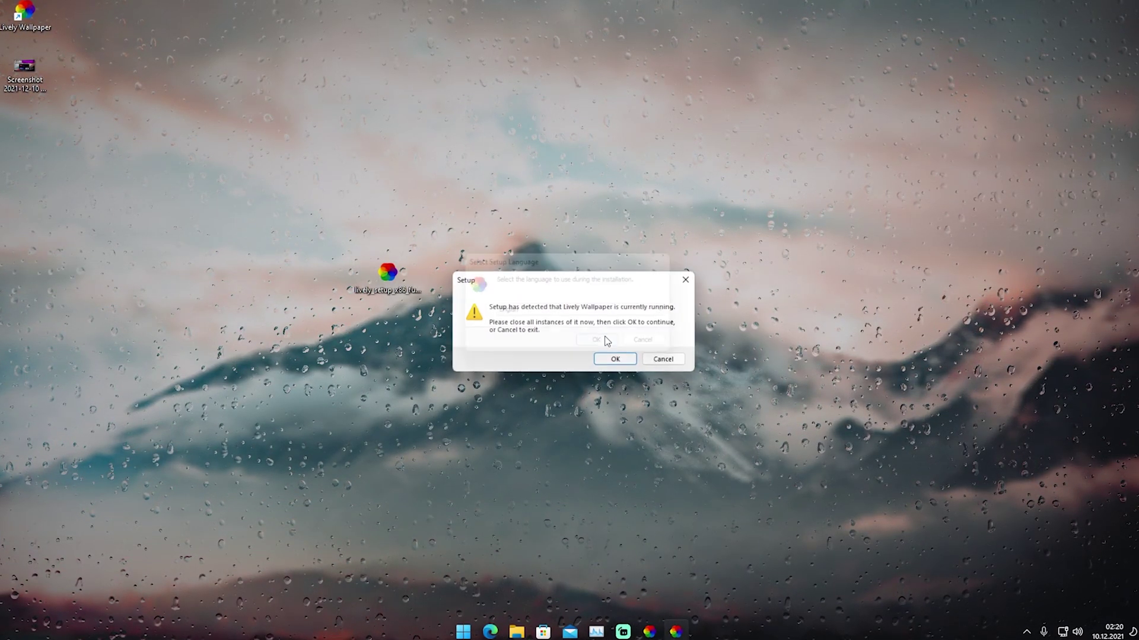
{"action": "left_click", "coordinate": [667, 360]}
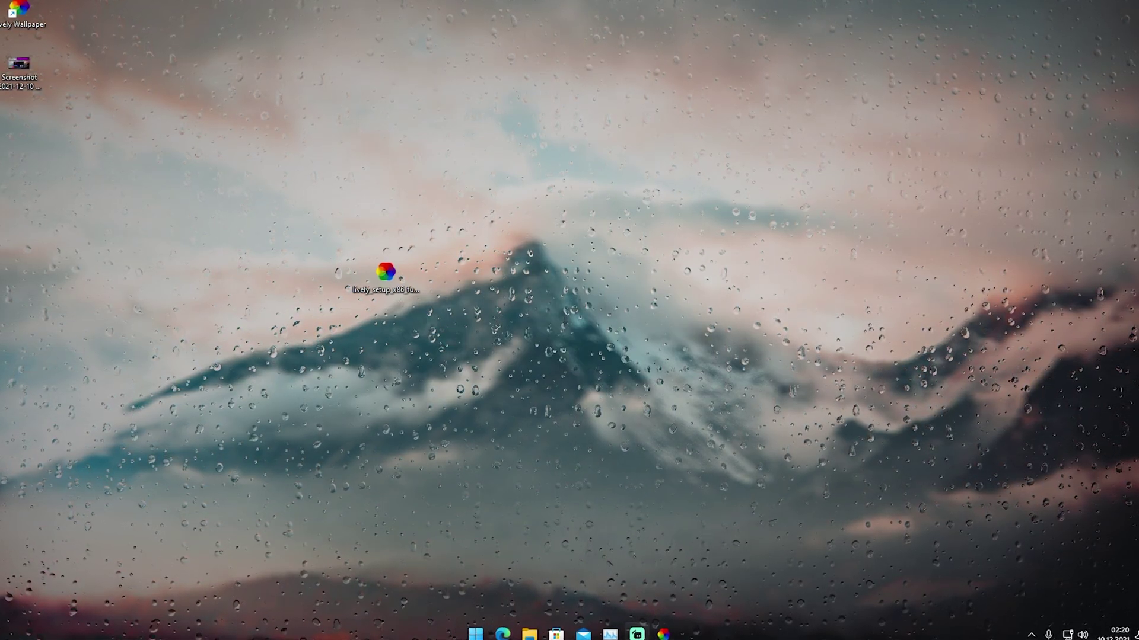
Restore Lively, view the Add Wallpaper page with a YouTube URL, and return to the Library.
{"action": "left_click", "coordinate": [663, 634]}
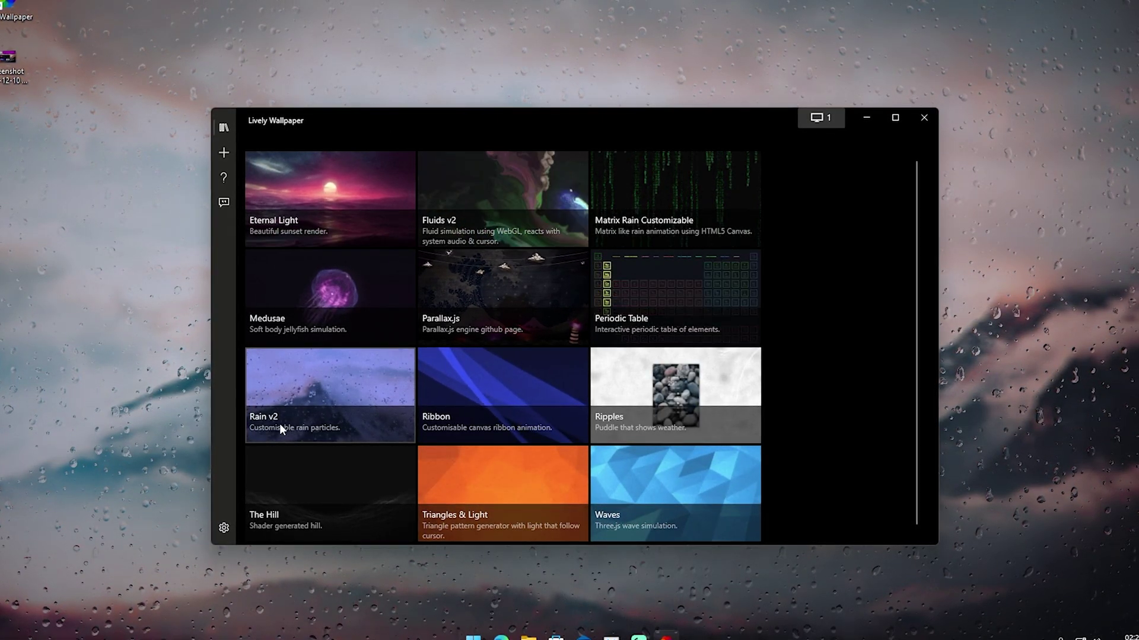
{"action": "left_click", "coordinate": [222, 153]}
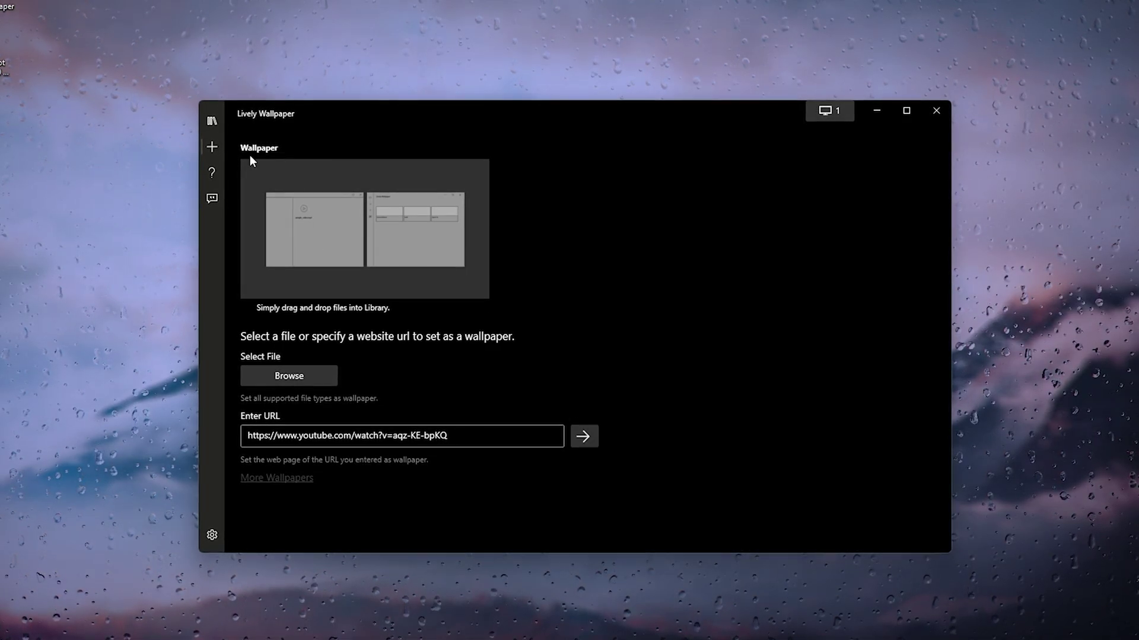
{"action": "left_click", "coordinate": [212, 121]}
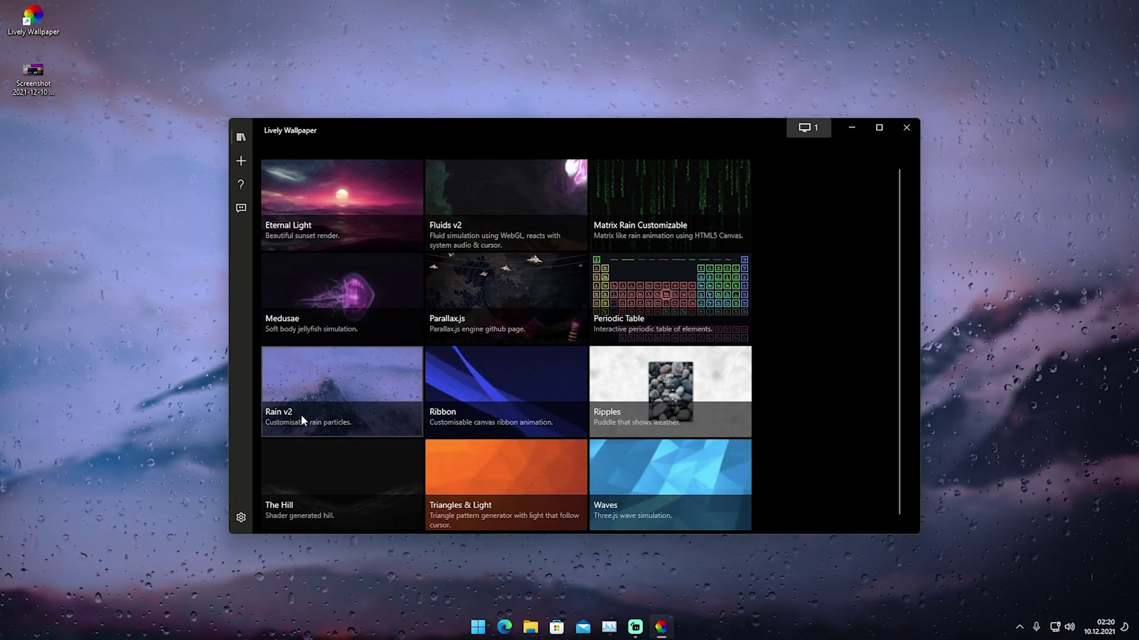
Open Lively's Settings and keep the User Interface mode on Normal.
{"action": "left_click", "coordinate": [240, 518]}
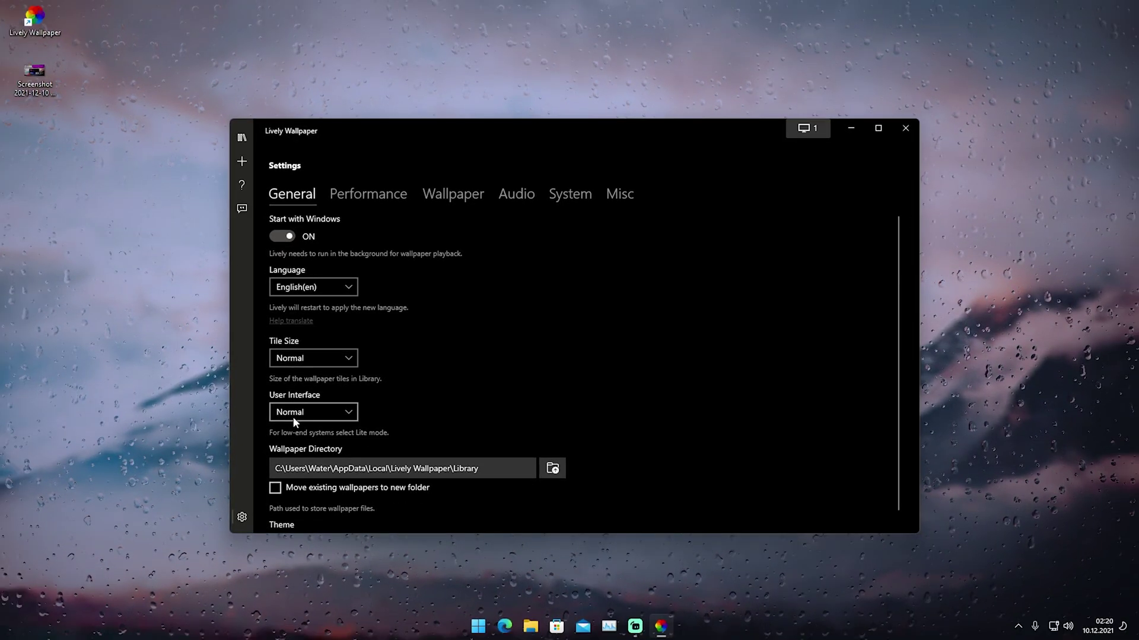
{"action": "left_click", "coordinate": [293, 417]}
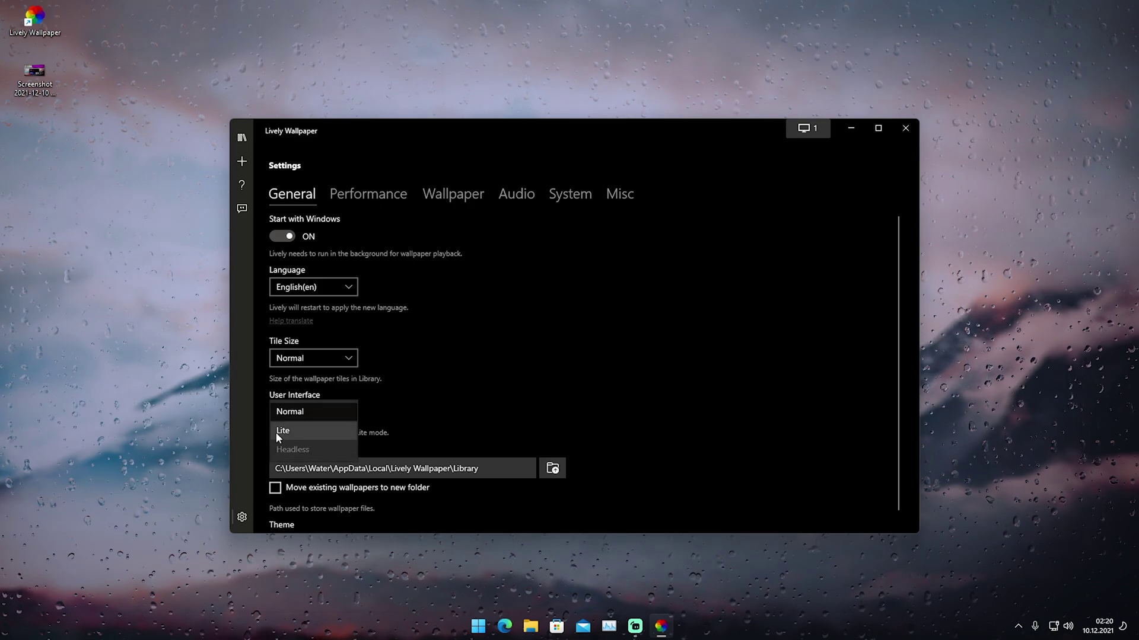
{"action": "left_click", "coordinate": [422, 422]}
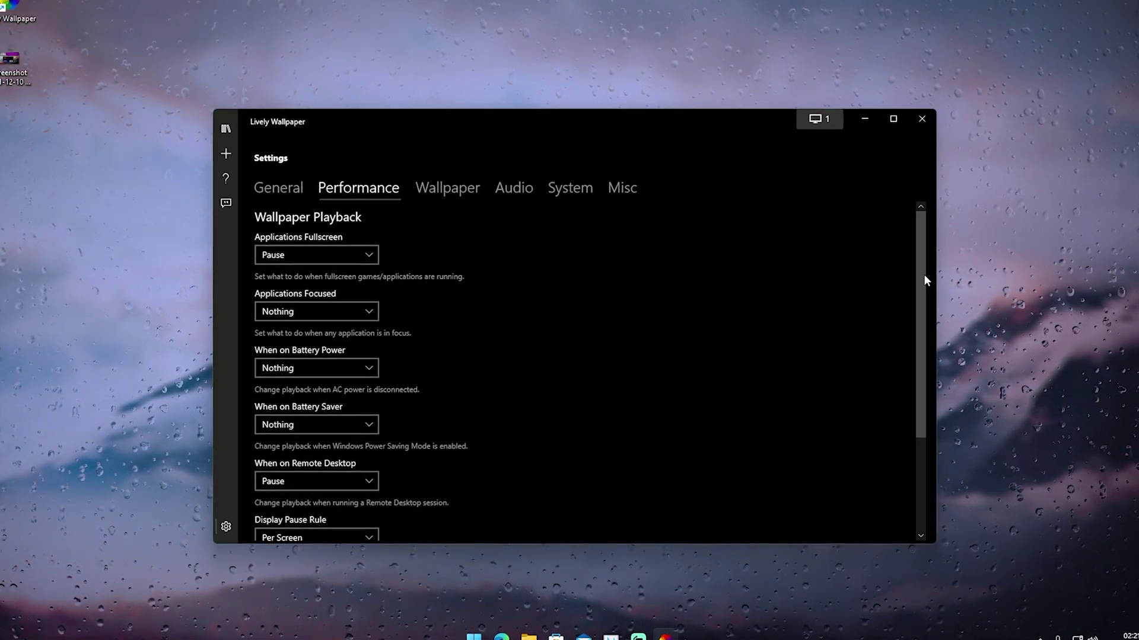
{"action": "mouse_move", "coordinate": [924, 263]}
{"action": "left_mouse_down"}
{"action": "mouse_move", "coordinate": [930, 365]}
{"action": "mouse_move", "coordinate": [933, 267]}
{"action": "left_mouse_up"}
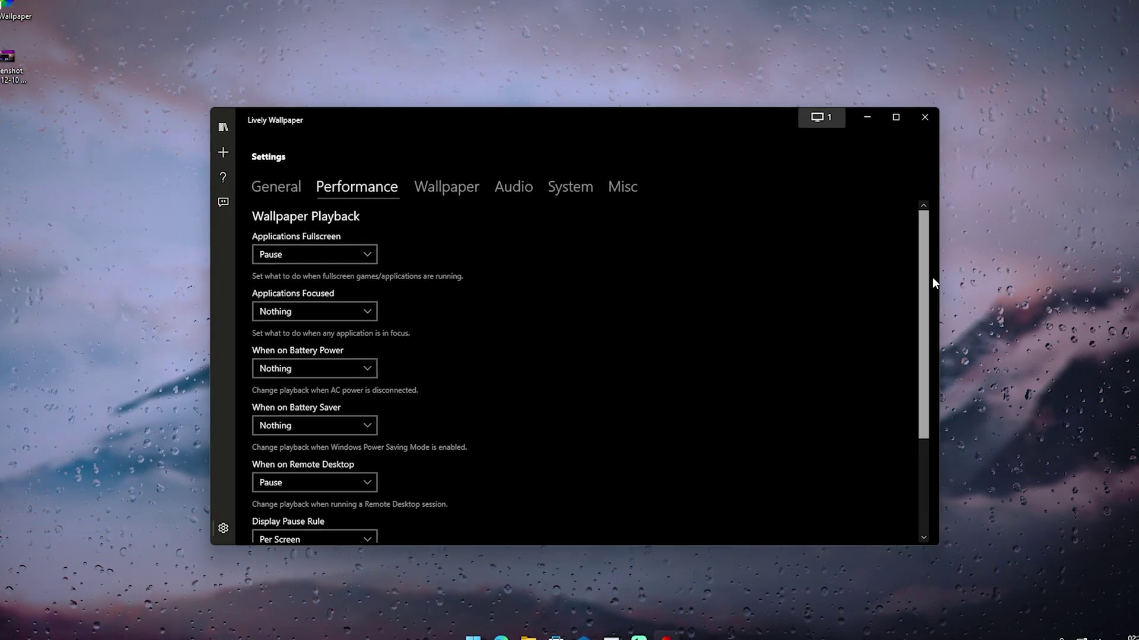
Show the Wallpaper settings with Fill fit, mouse input and the mpv video player.
{"action": "left_click", "coordinate": [446, 186]}
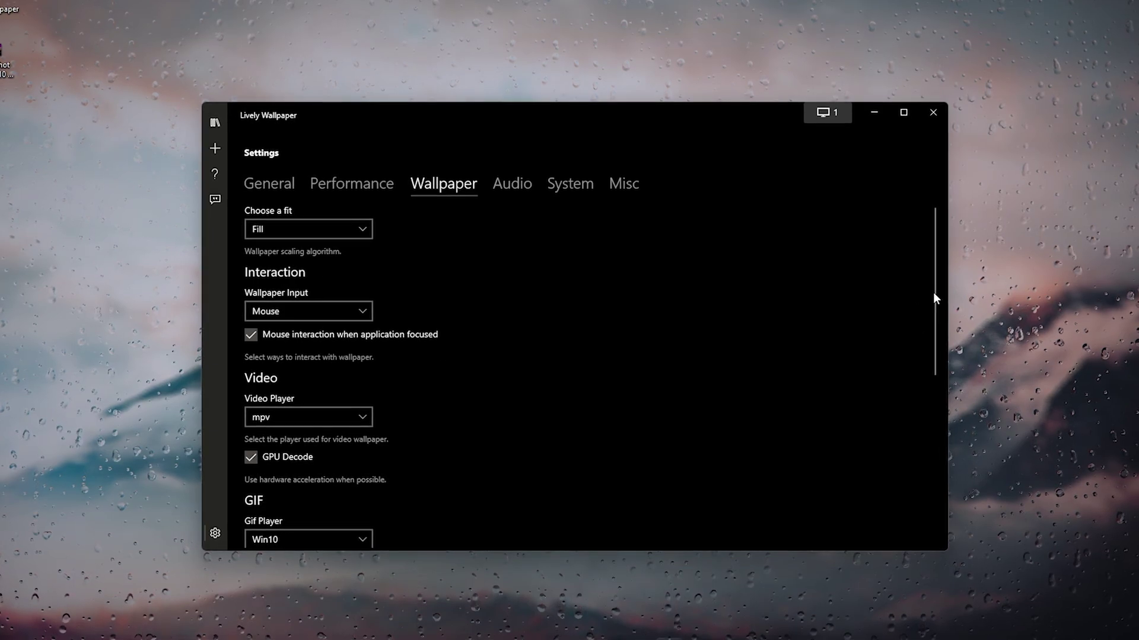
{"action": "mouse_move", "coordinate": [932, 293]}
{"action": "left_mouse_down"}
{"action": "mouse_move", "coordinate": [916, 362]}
{"action": "mouse_move", "coordinate": [921, 461]}
{"action": "left_mouse_up"}
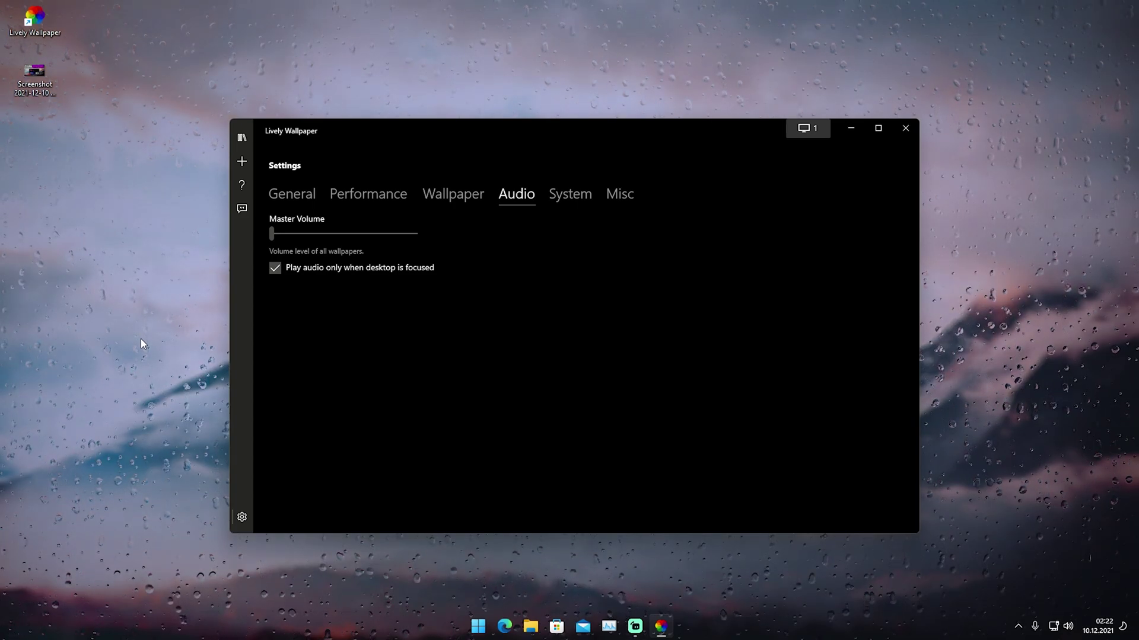
Show the System settings with the Clear taskbar theme, and bring up the taskbar context menu.
{"action": "left_click", "coordinate": [565, 201]}
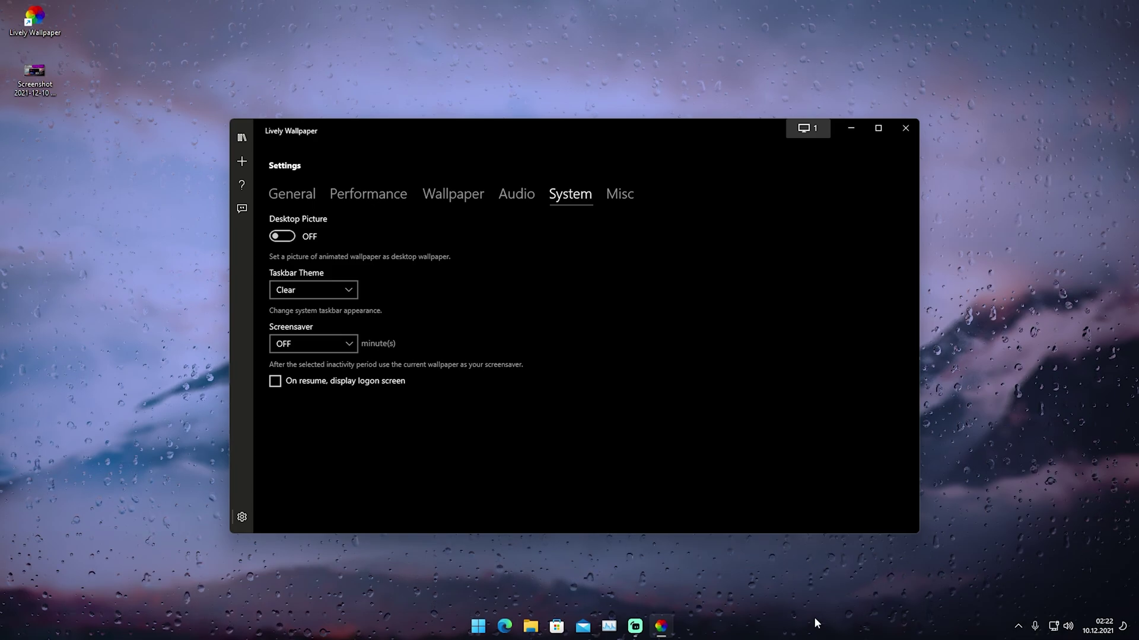
{"action": "right_click", "coordinate": [734, 626]}
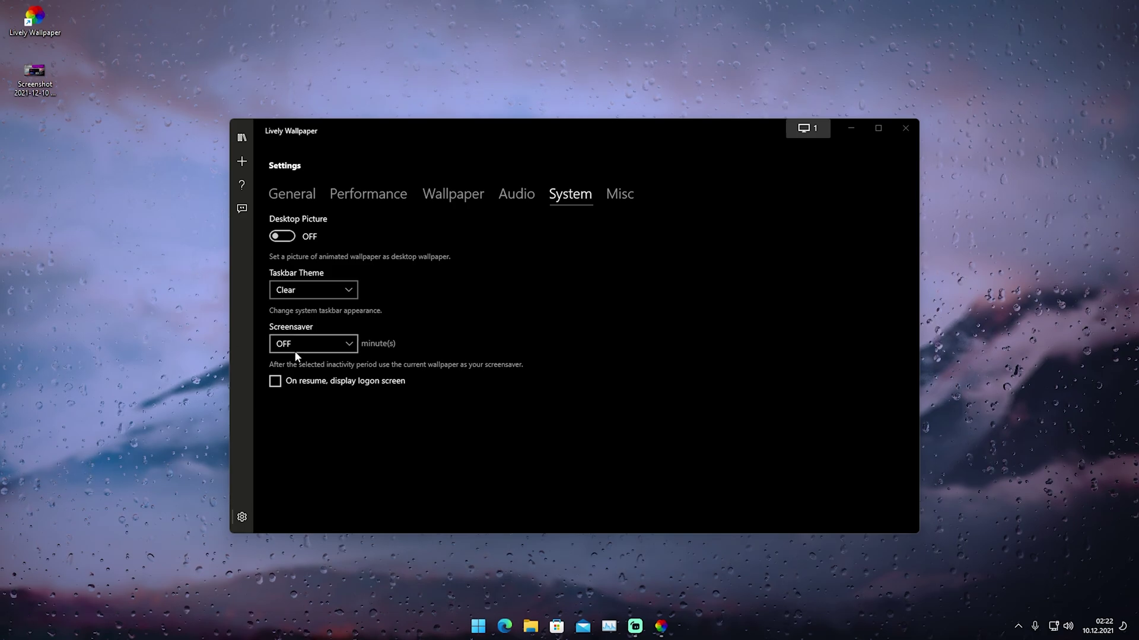
Review the Misc and General settings, then go back to the wallpaper library.
{"action": "left_click", "coordinate": [618, 194]}
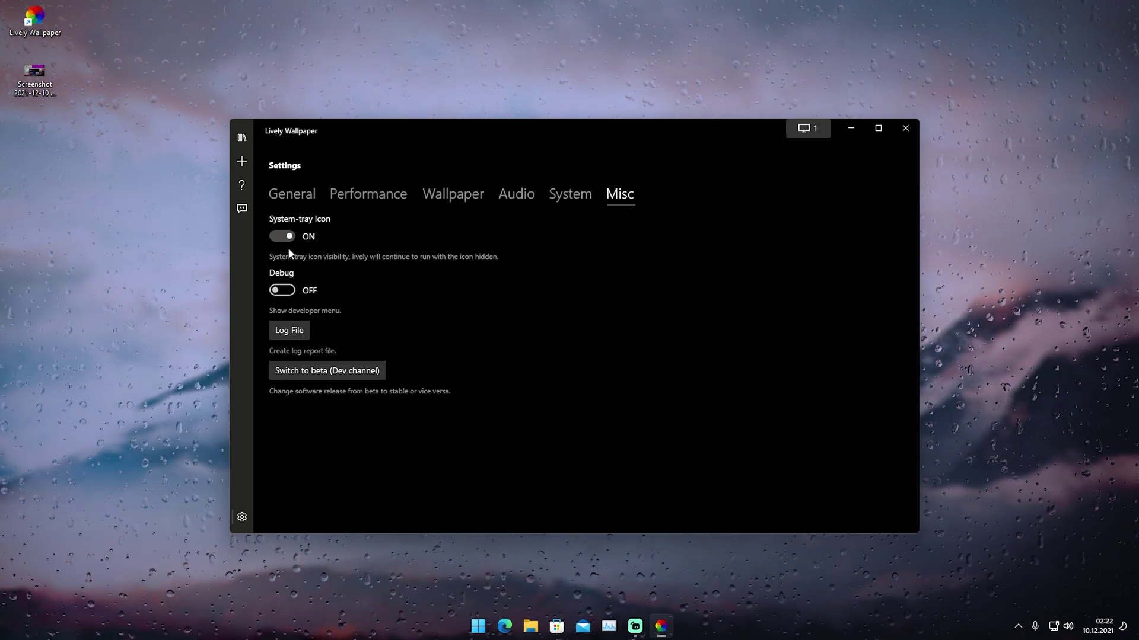
{"action": "left_click", "coordinate": [303, 194]}
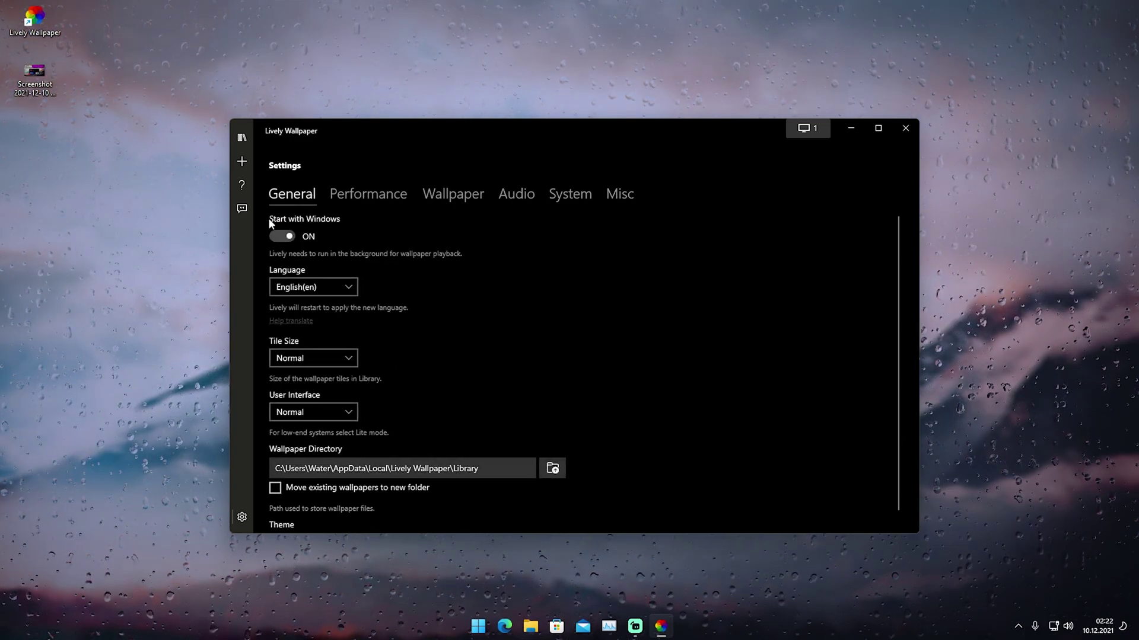
{"action": "left_click", "coordinate": [241, 141]}
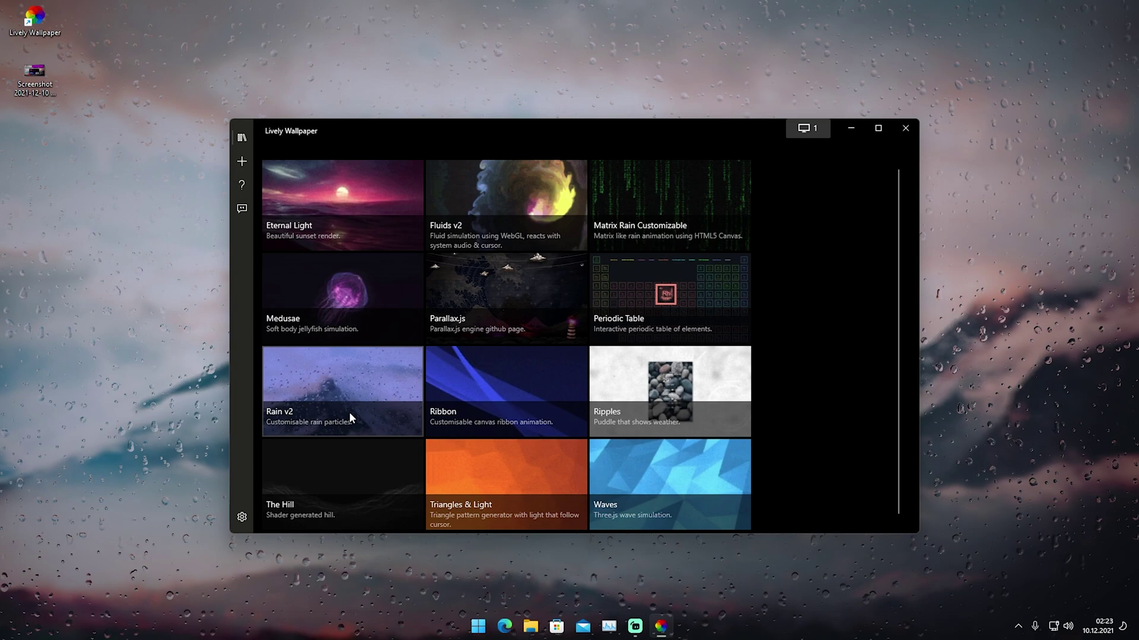
{"action": "left_click", "coordinate": [851, 128]}
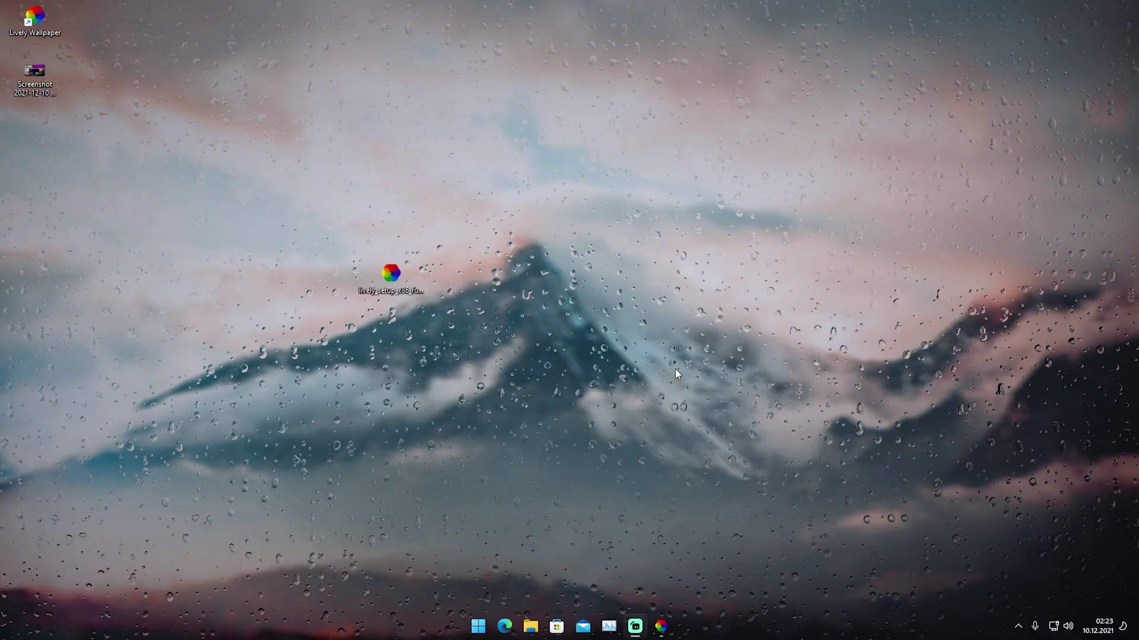